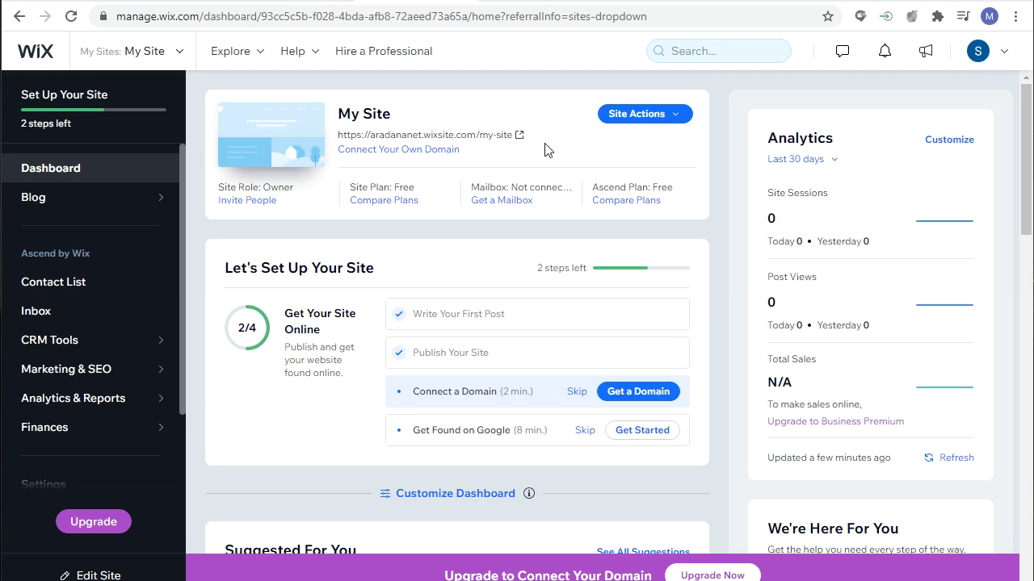
# Step: Open the account settings and enter a new account password
pyautogui.click(1005, 59)
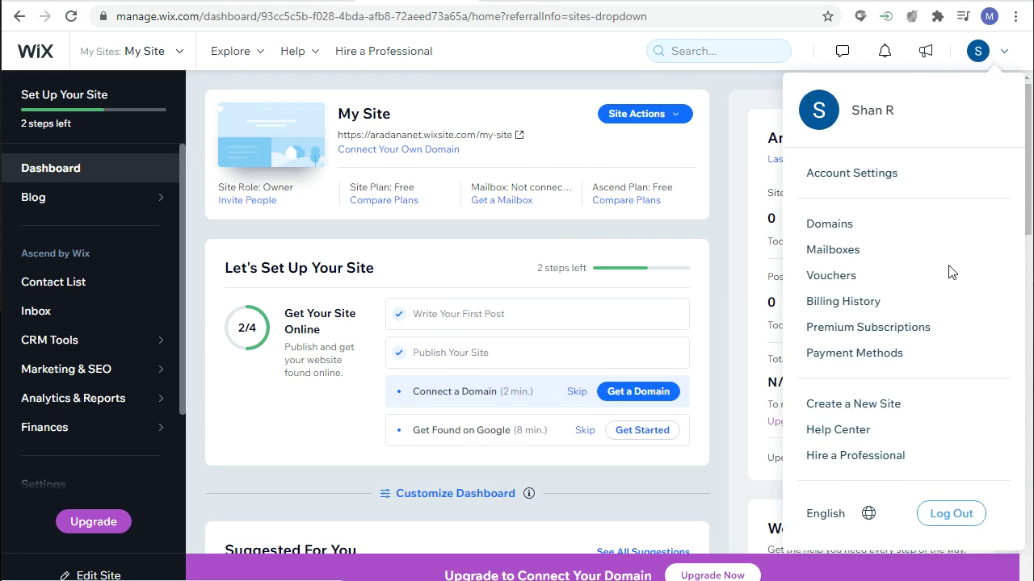
pyautogui.click(874, 188)
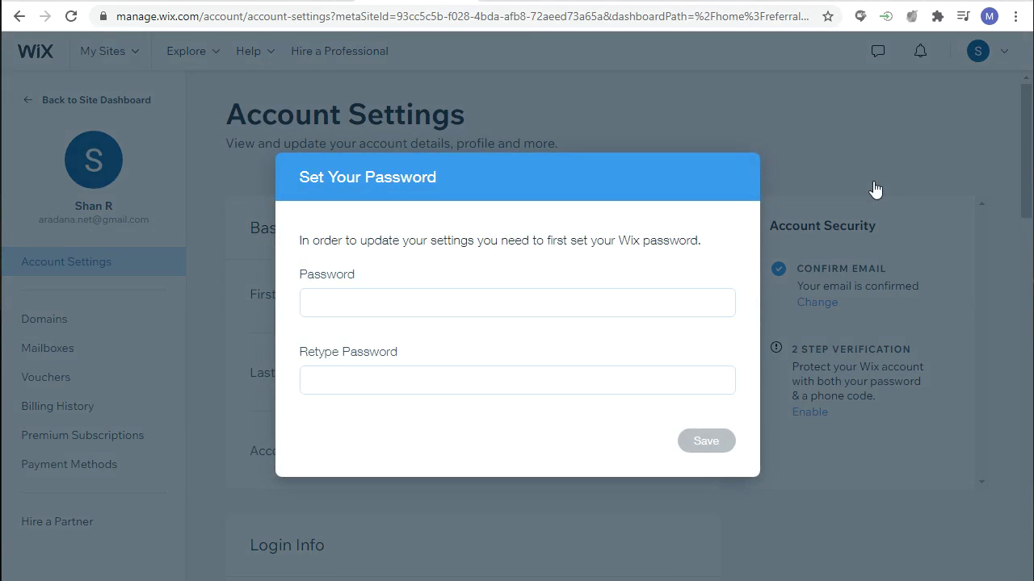
pyautogui.click(590, 307)
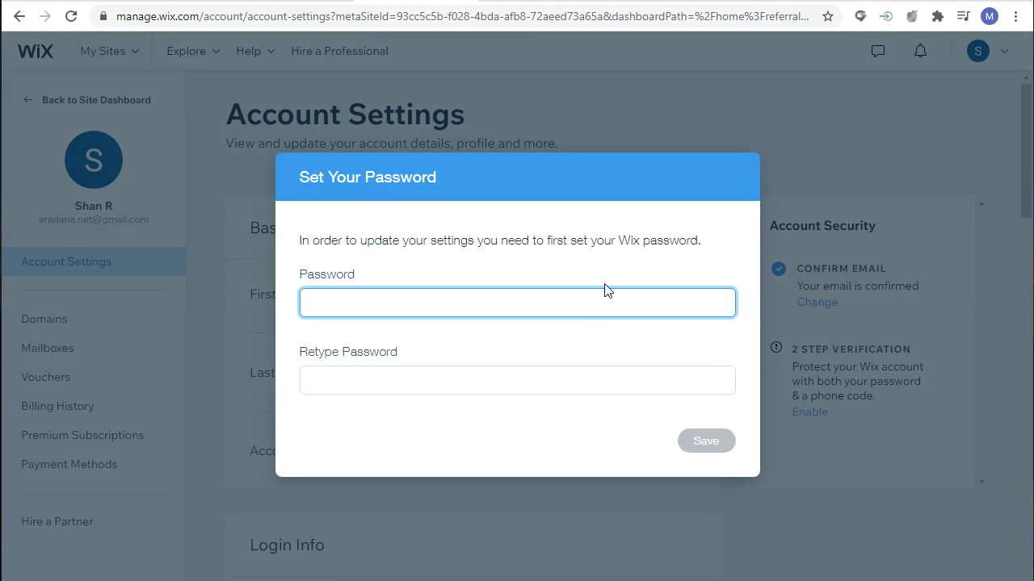
pyautogui.write('***')
pyautogui.press('BackSpace')
pyautogui.press('BackSpace')
pyautogui.press('BackSpace')
pyautogui.write('***')
pyautogui.press('BackSpace')
pyautogui.press('BackSpace')
pyautogui.press('BackSpace')
pyautogui.write('**********')
# Step: Retype the new account password to match and save it
pyautogui.click(449, 372)
pyautogui.write('***')
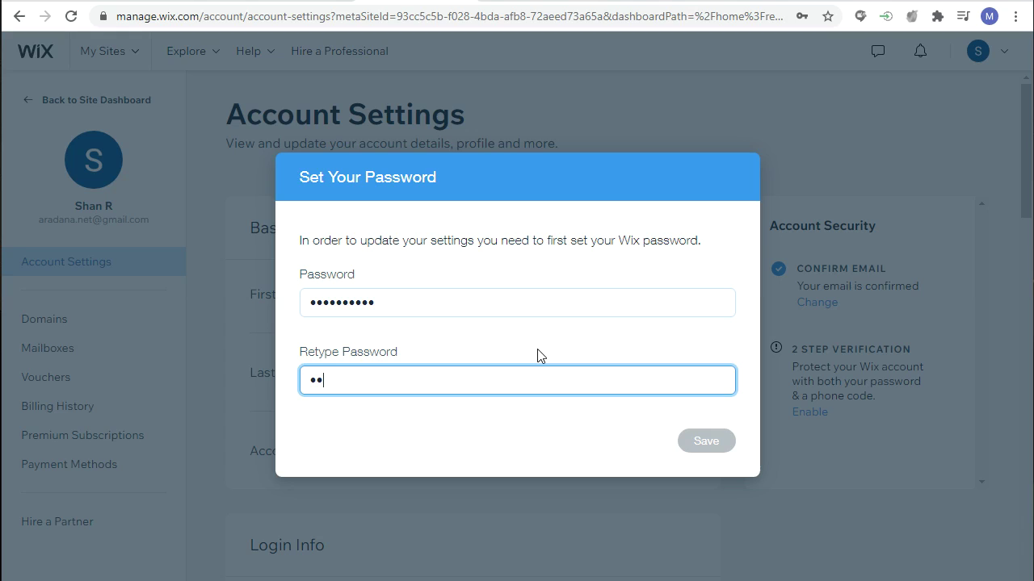
pyautogui.write('*******')
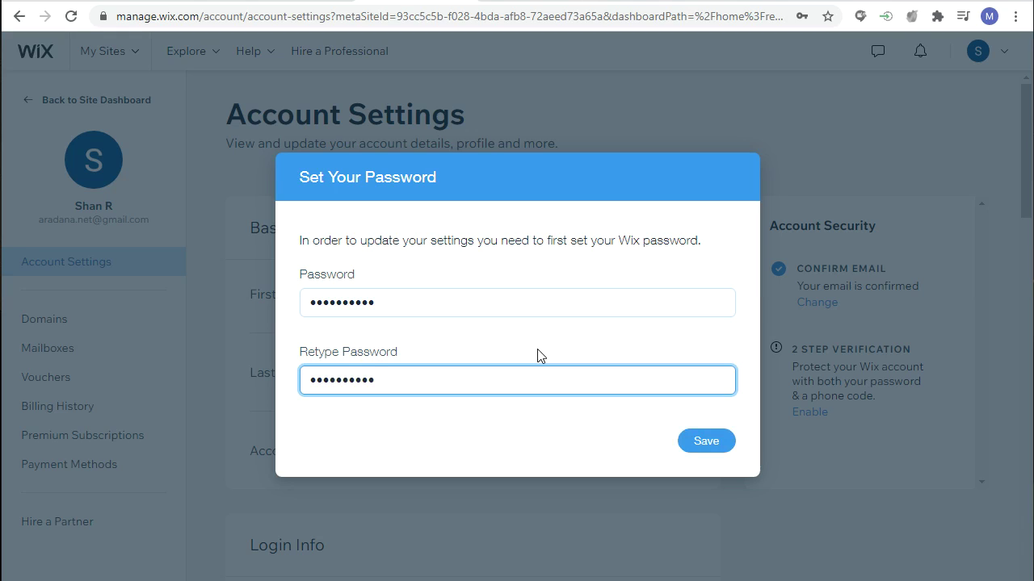
pyautogui.click(710, 440)
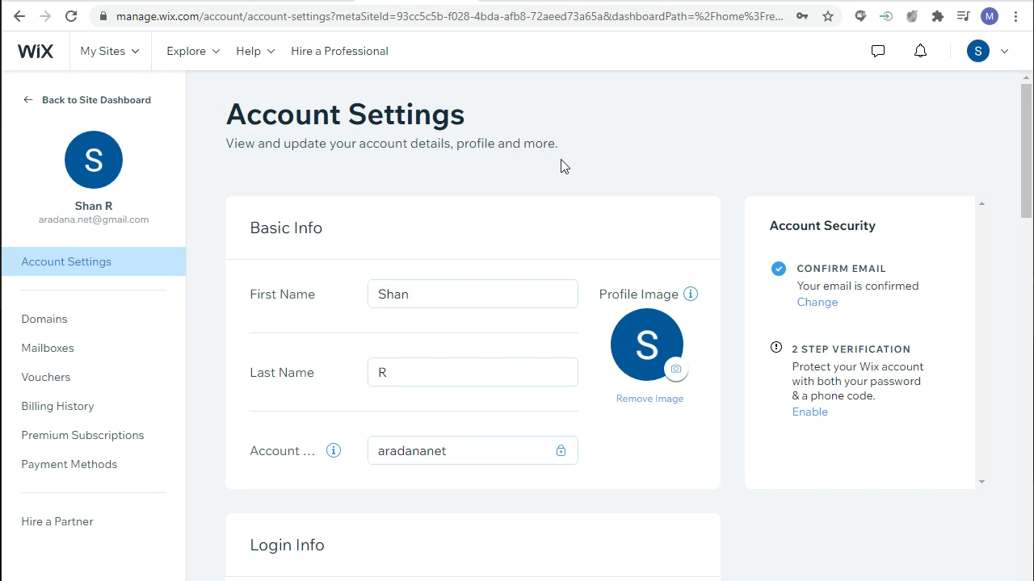
# Step: Review the basic and login information in the account settings and open the form for changing the account name
pyautogui.scroll(-2, 558, 162)
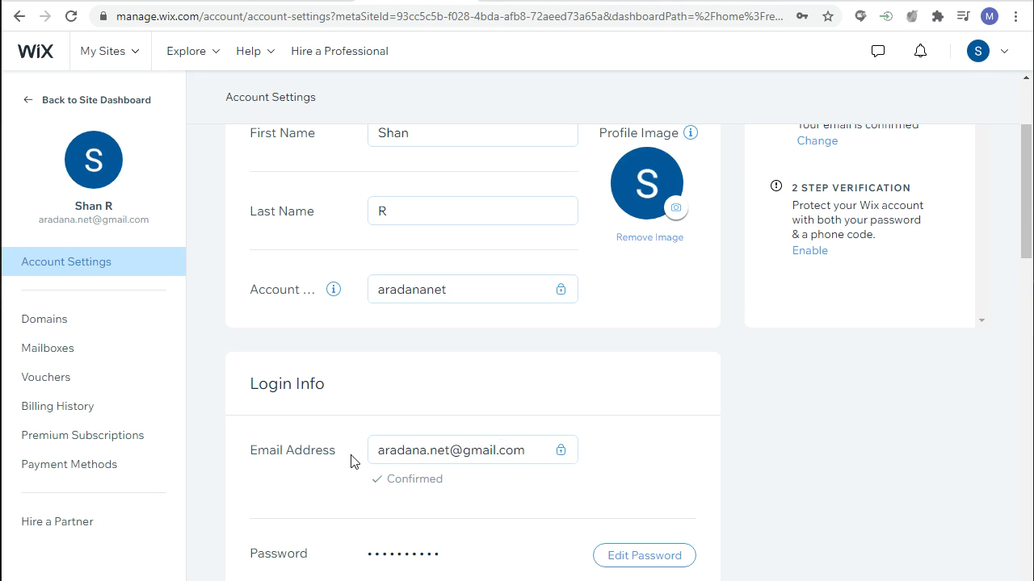
pyautogui.scroll(-2, 824, 426)
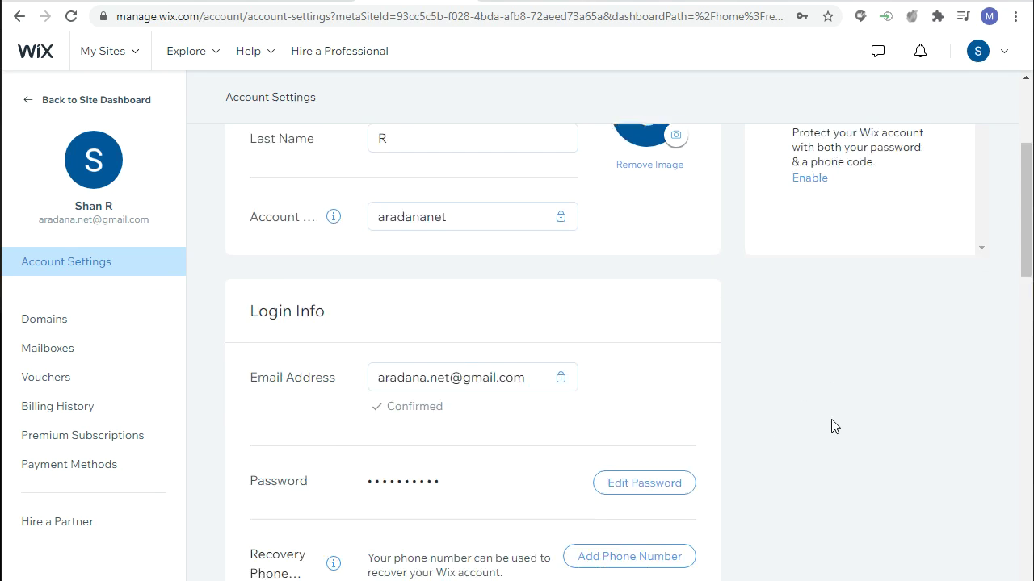
pyautogui.scroll(4, 812, 420)
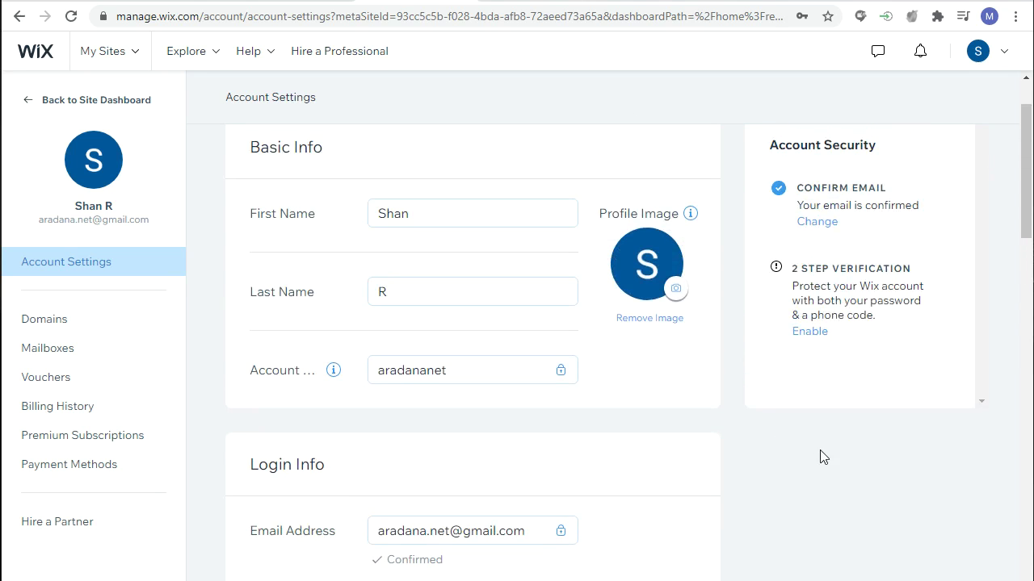
pyautogui.scroll(-1, 799, 463)
pyautogui.click(485, 370)
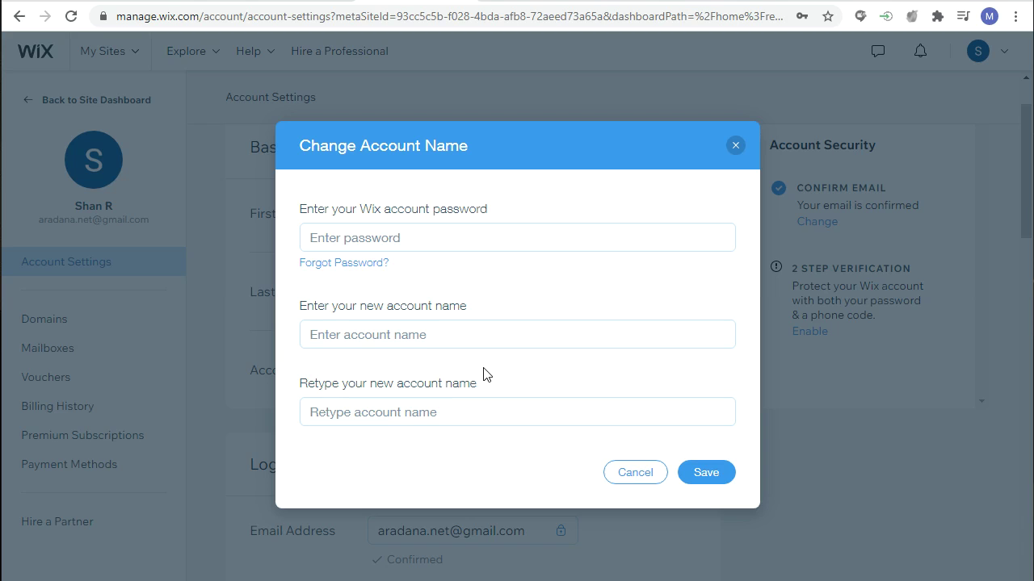
# Step: Check the live site's address in its browser tab, and enter the account password in the account name change form
pyautogui.click(722, 3)
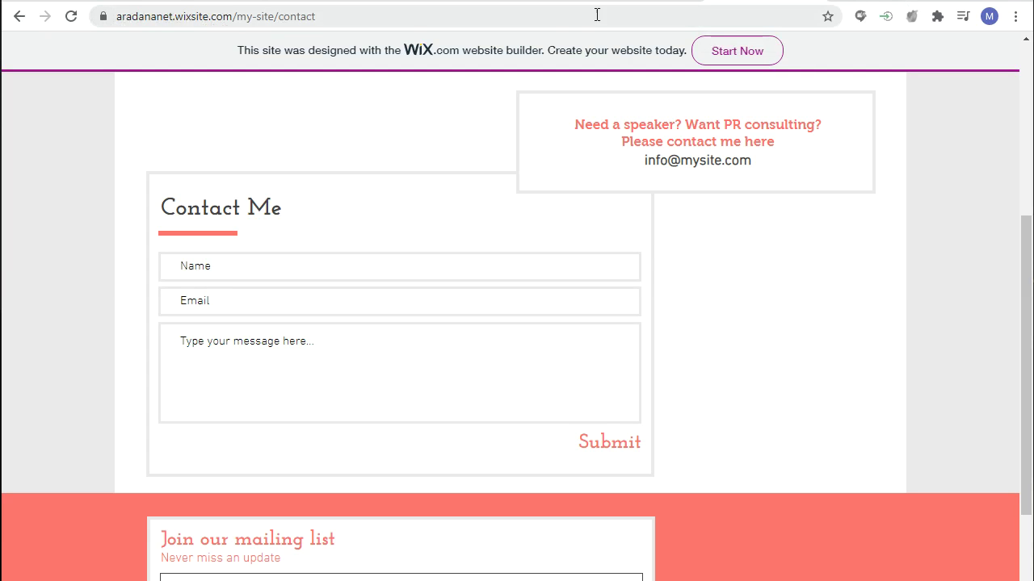
pyautogui.click(623, 4)
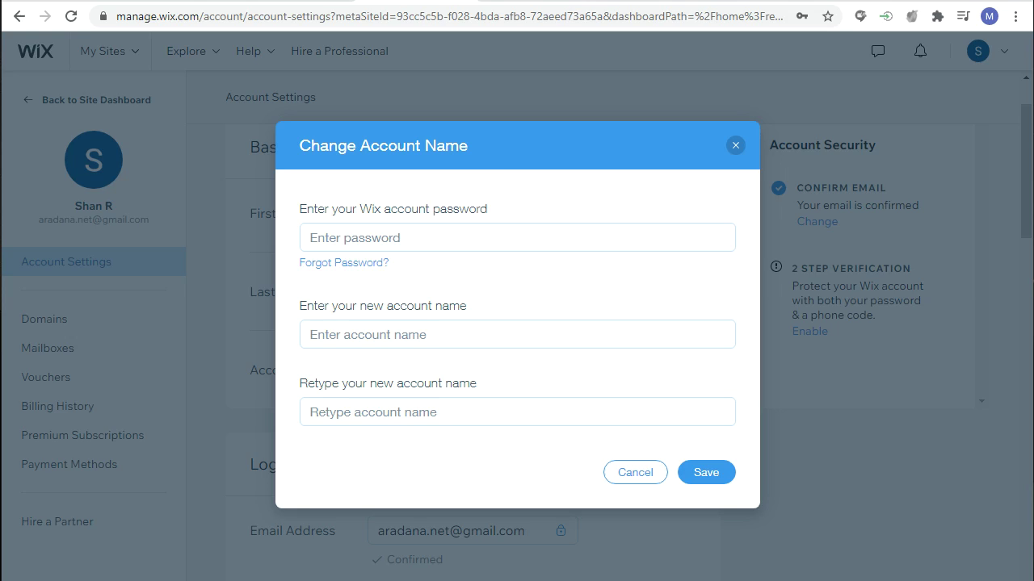
pyautogui.click(428, 231)
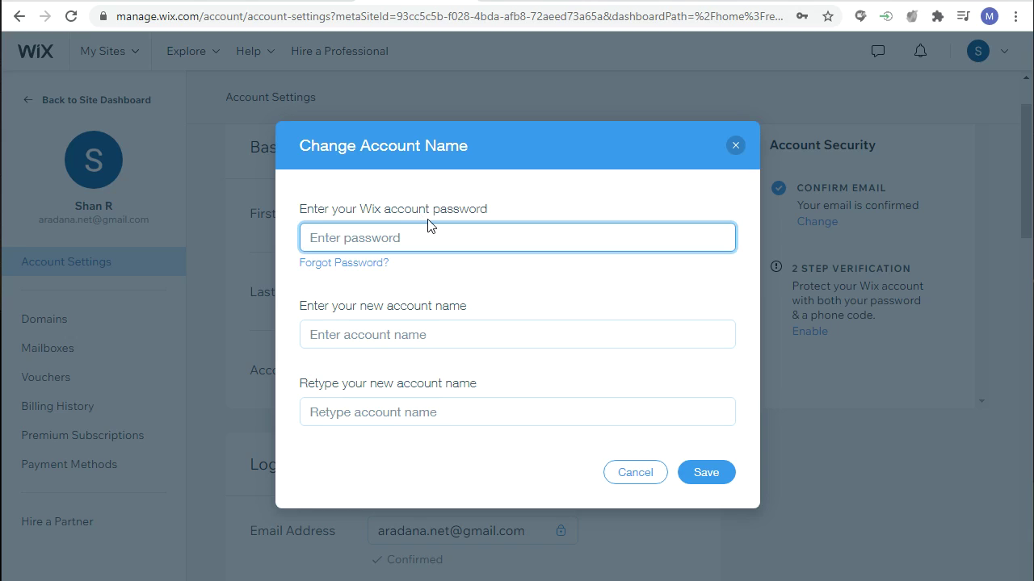
pyautogui.write('••••••••••')
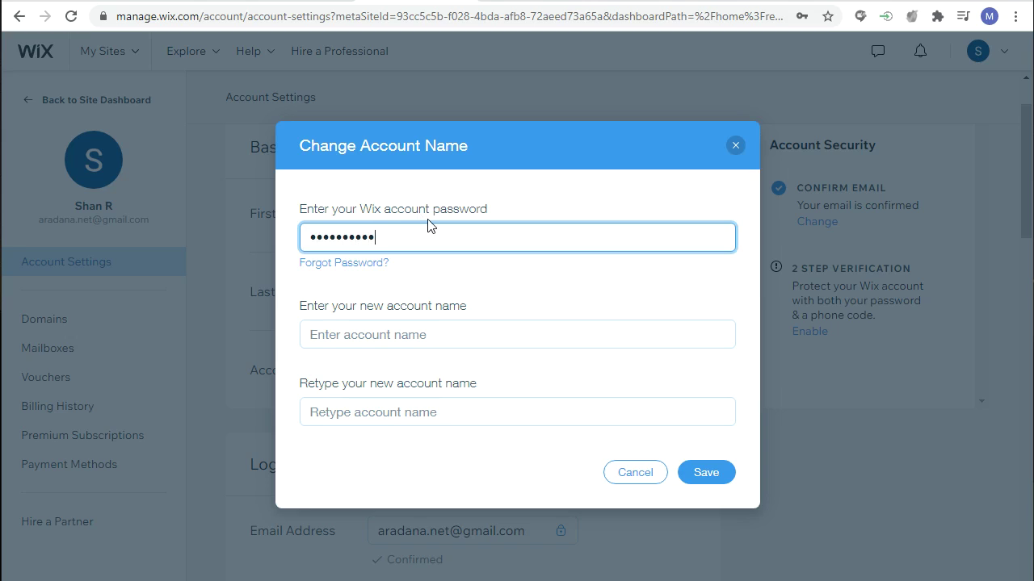
# Step: Try to change the account name to "aradana", entering it in both name fields
pyautogui.click(418, 336)
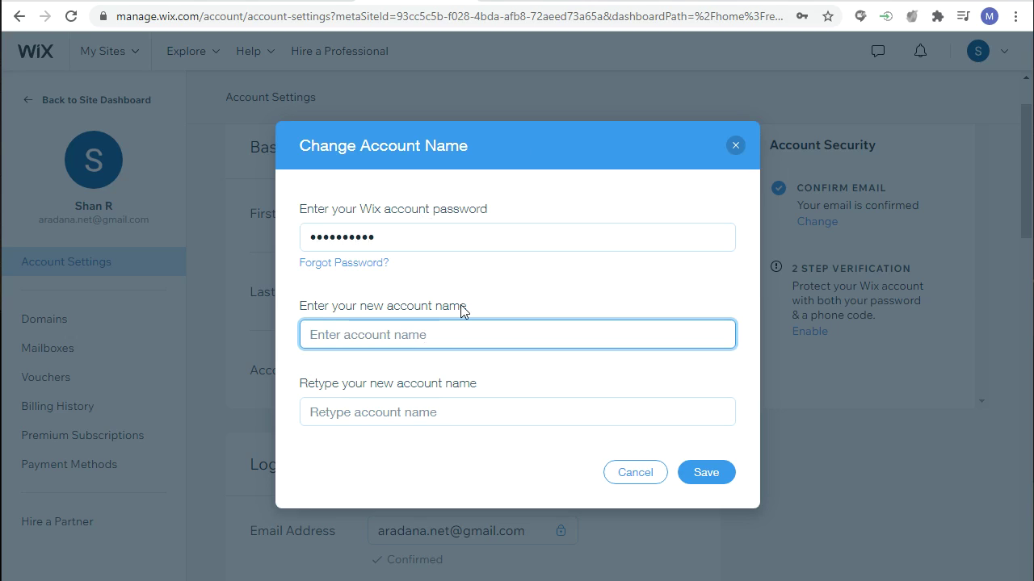
pyautogui.write('aradana')
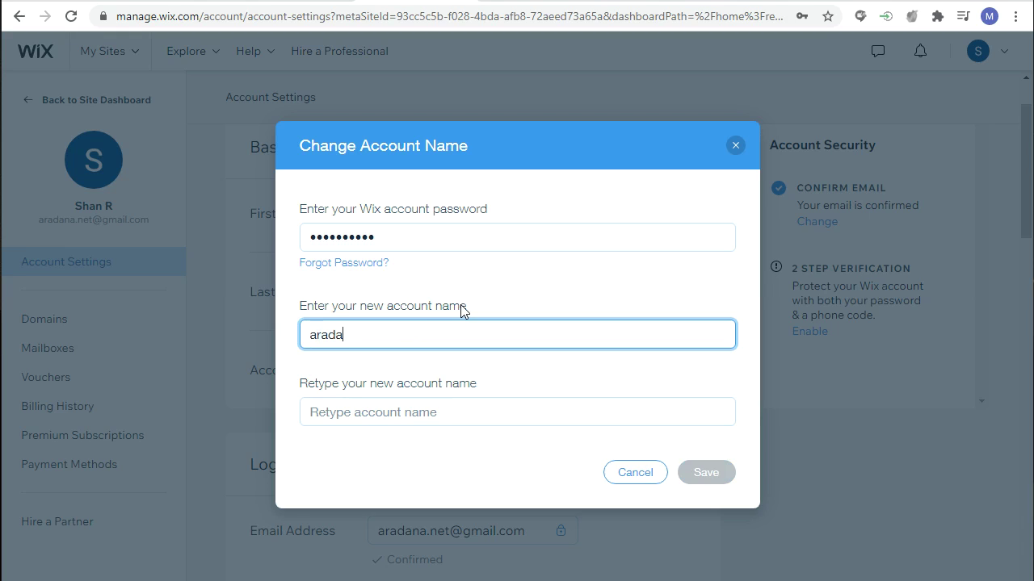
pyautogui.click(412, 414)
pyautogui.write('aradana')
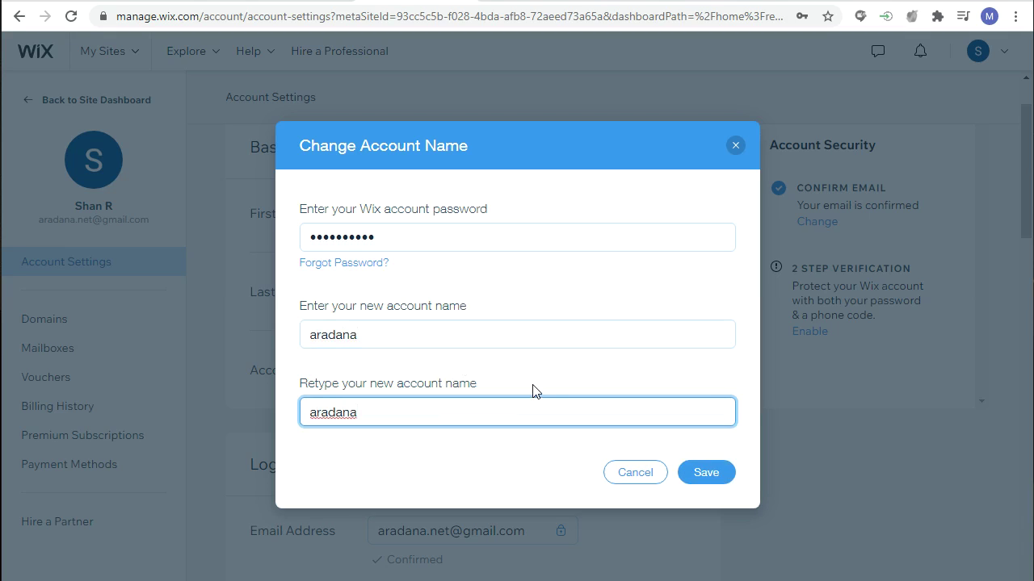
pyautogui.click(707, 477)
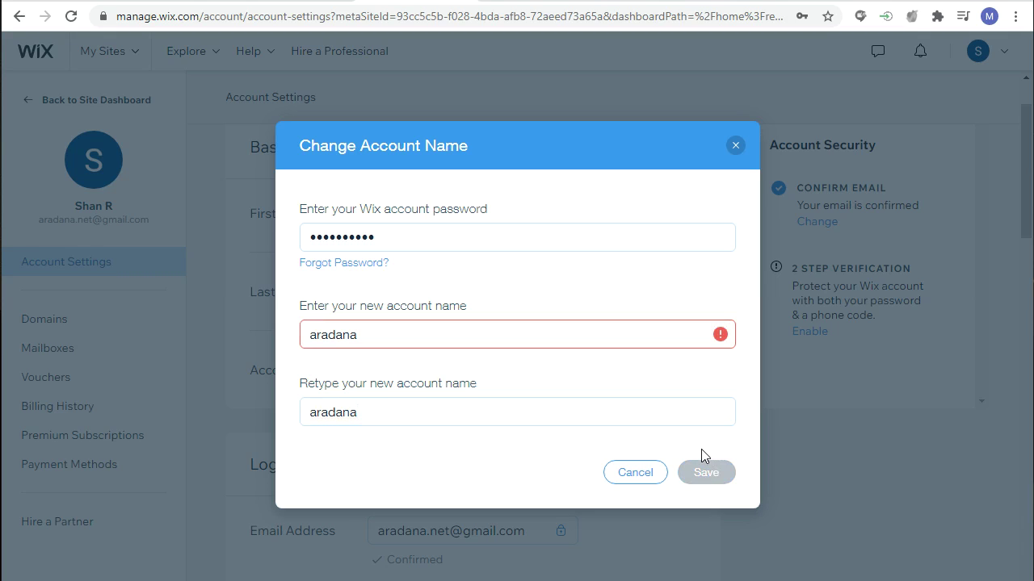
# Step: Set the new account name to "coolviolet" in both name fields and save the change
pyautogui.moveTo(432, 337)
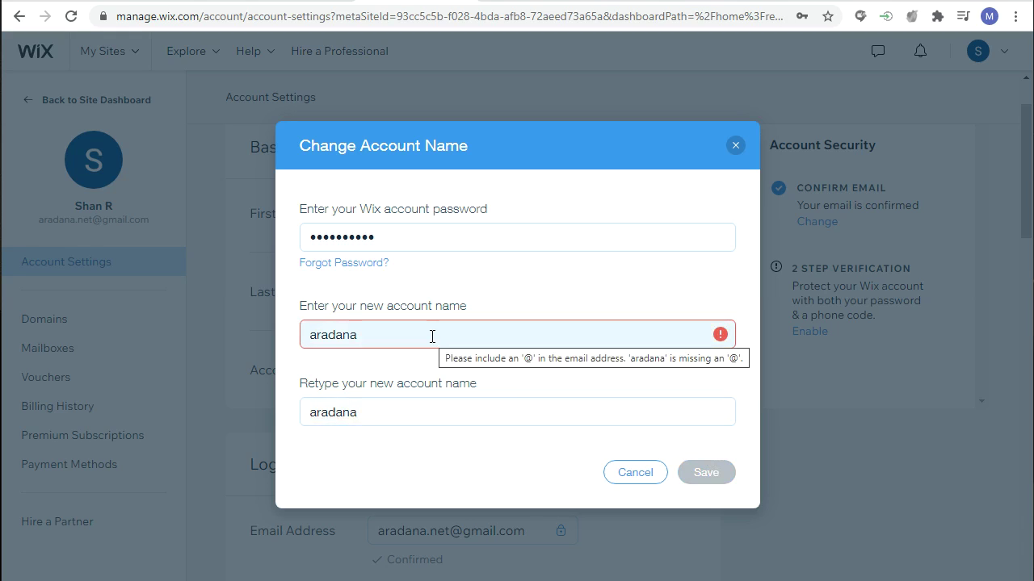
pyautogui.moveTo(432, 336); pyautogui.dragTo(277, 248)
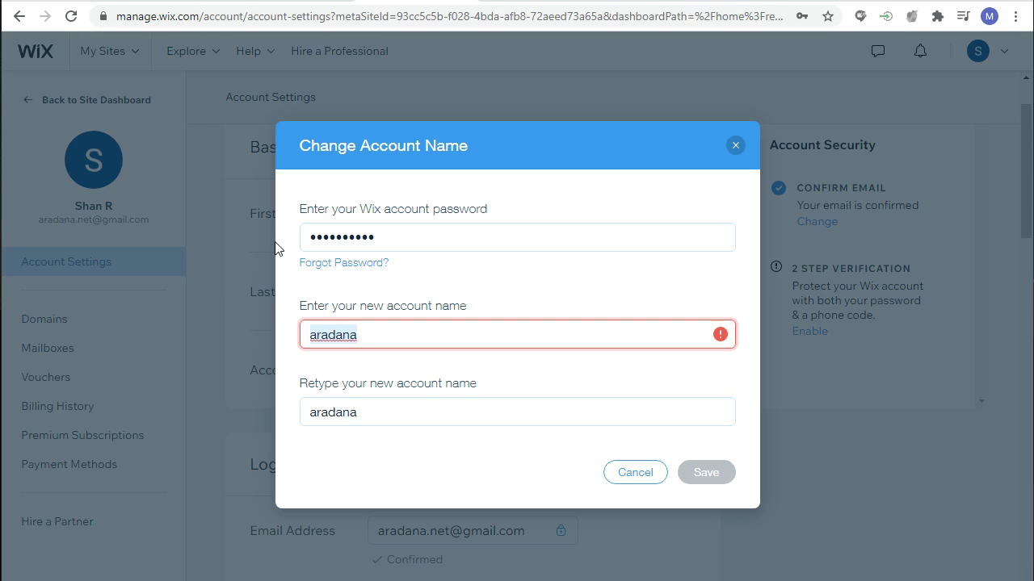
pyautogui.write('coolv')
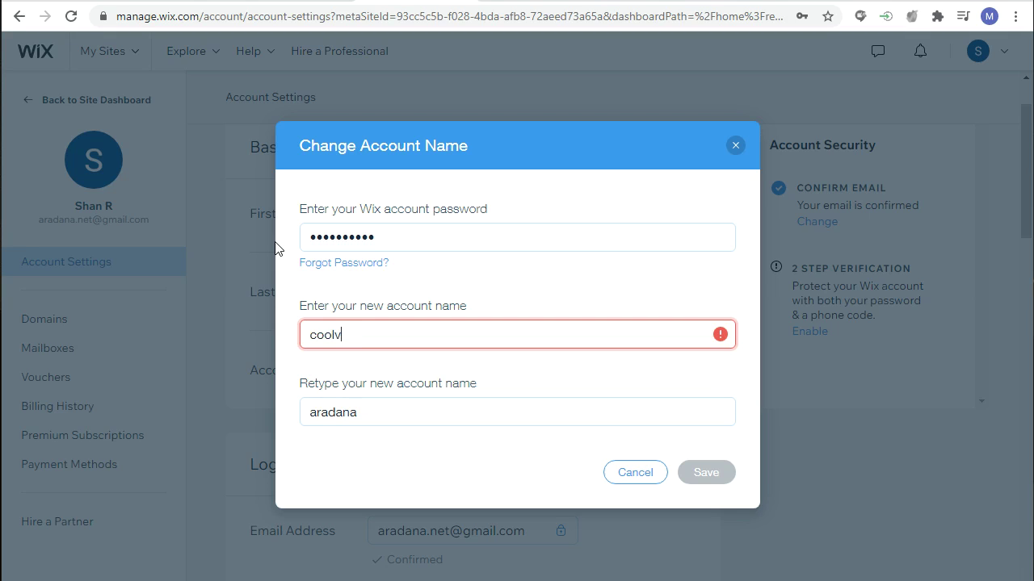
pyautogui.write('iolet')
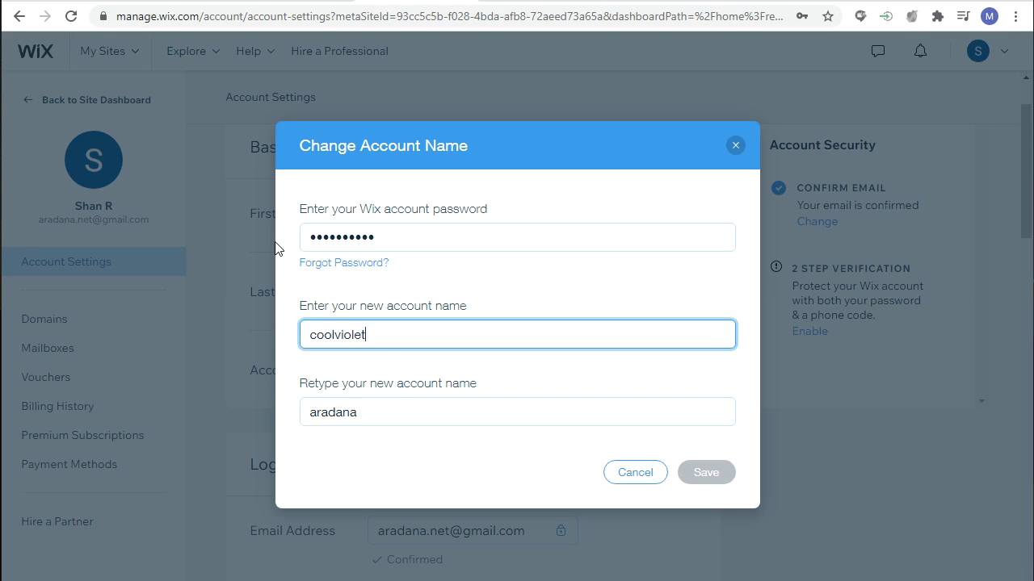
pyautogui.moveTo(385, 411); pyautogui.dragTo(428, 316)
pyautogui.write('c')
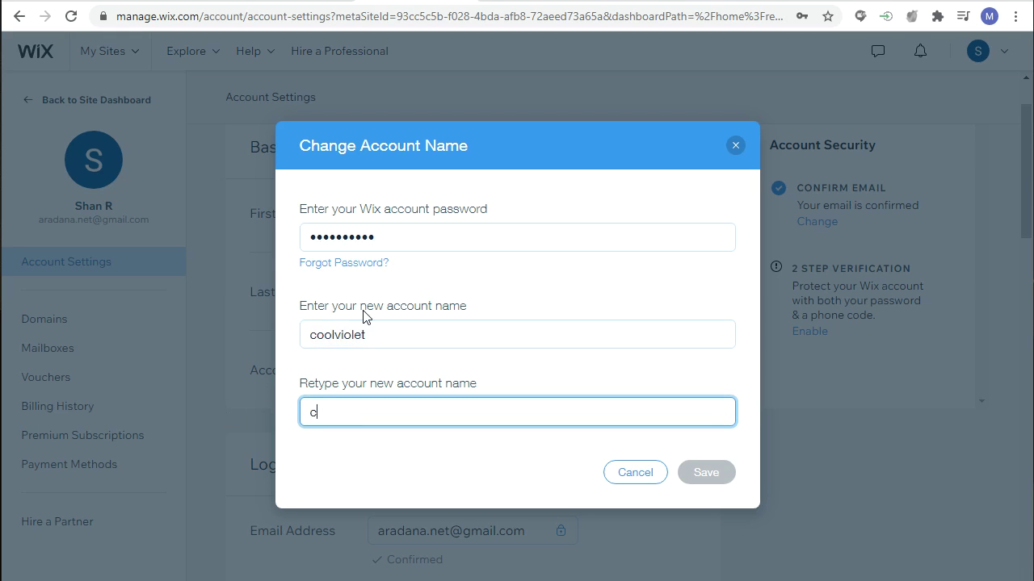
pyautogui.write('oolviolet')
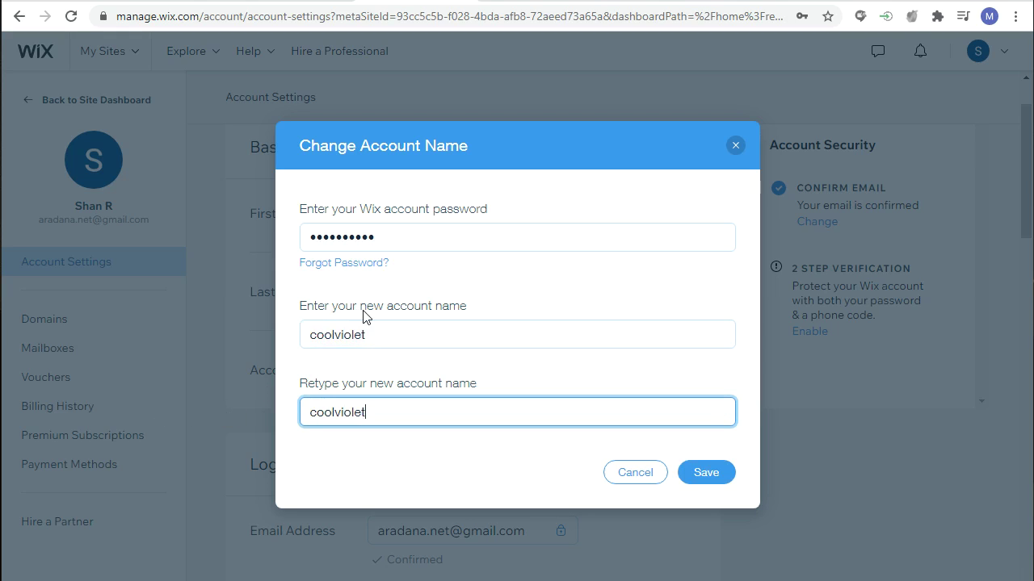
pyautogui.click(704, 475)
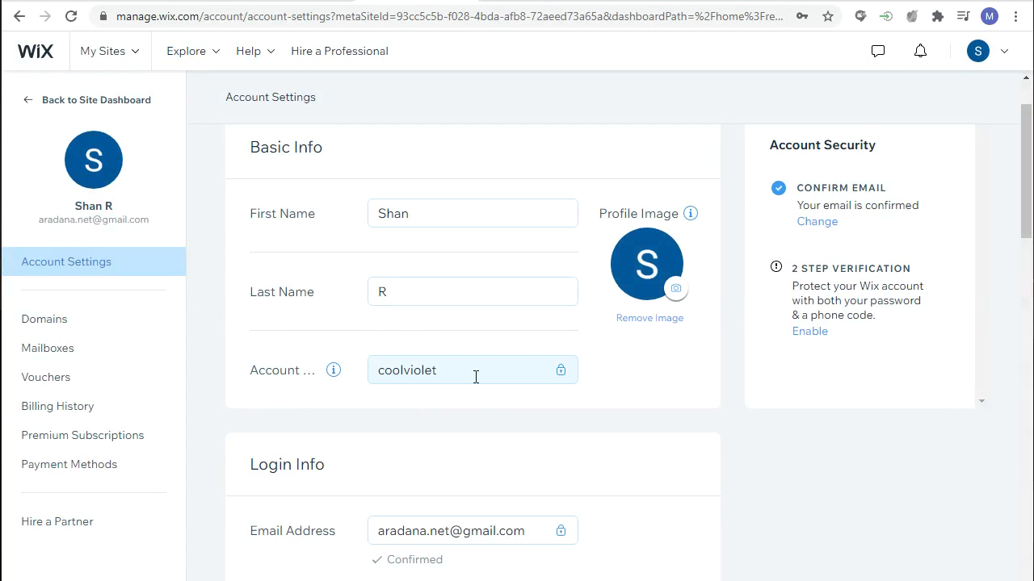
# Step: Return to the site dashboard and open the live site to check its address
pyautogui.click(30, 56)
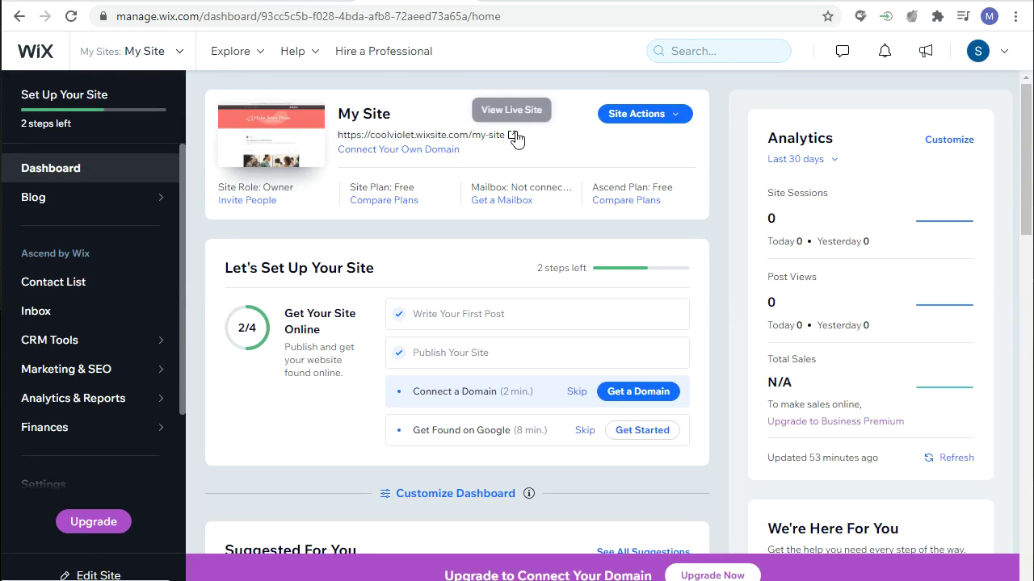
pyautogui.click(512, 136)
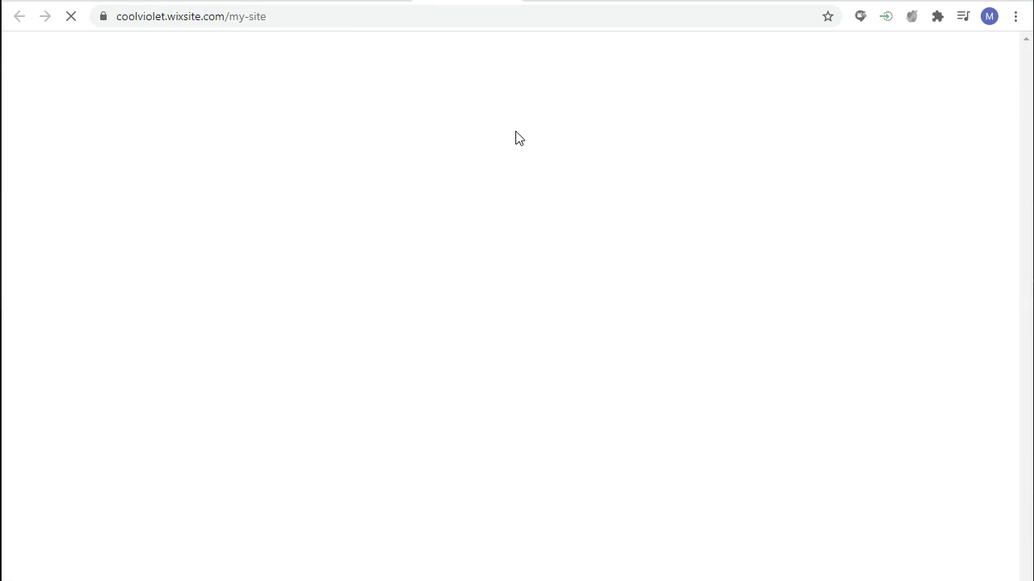